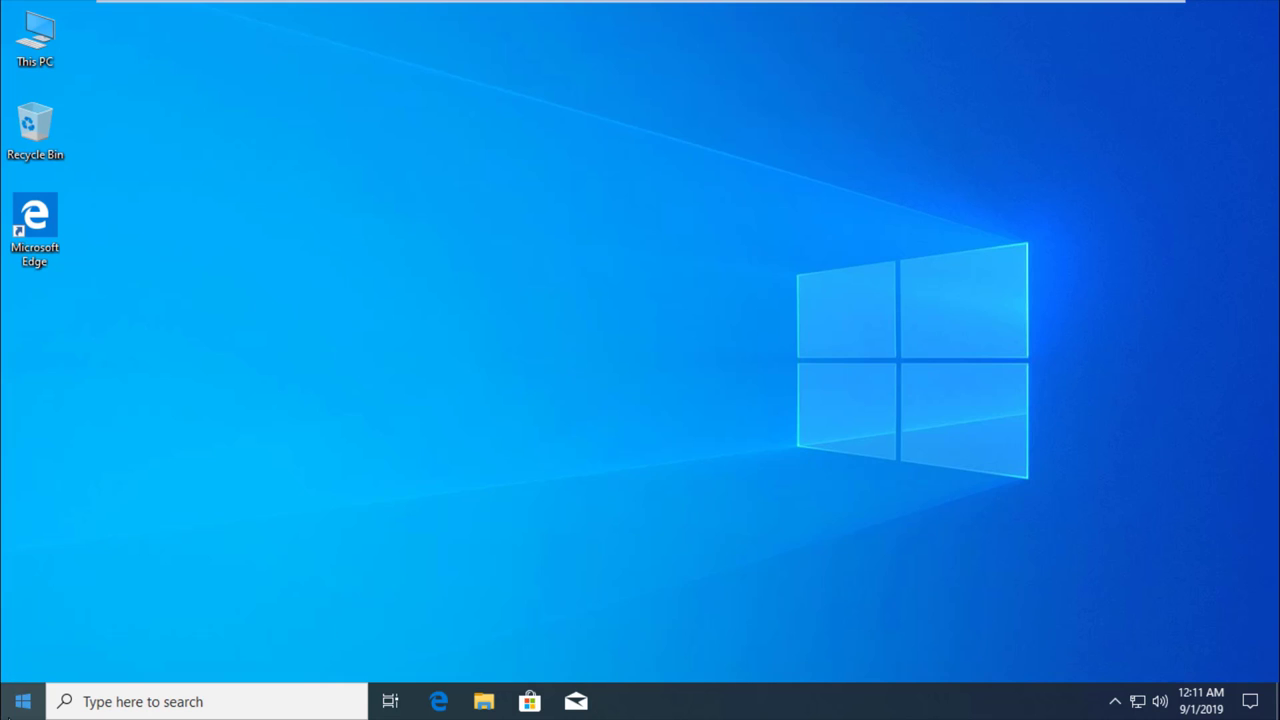
Step: Open Windows Settings from the Start menu's Settings gear
click(14, 708)
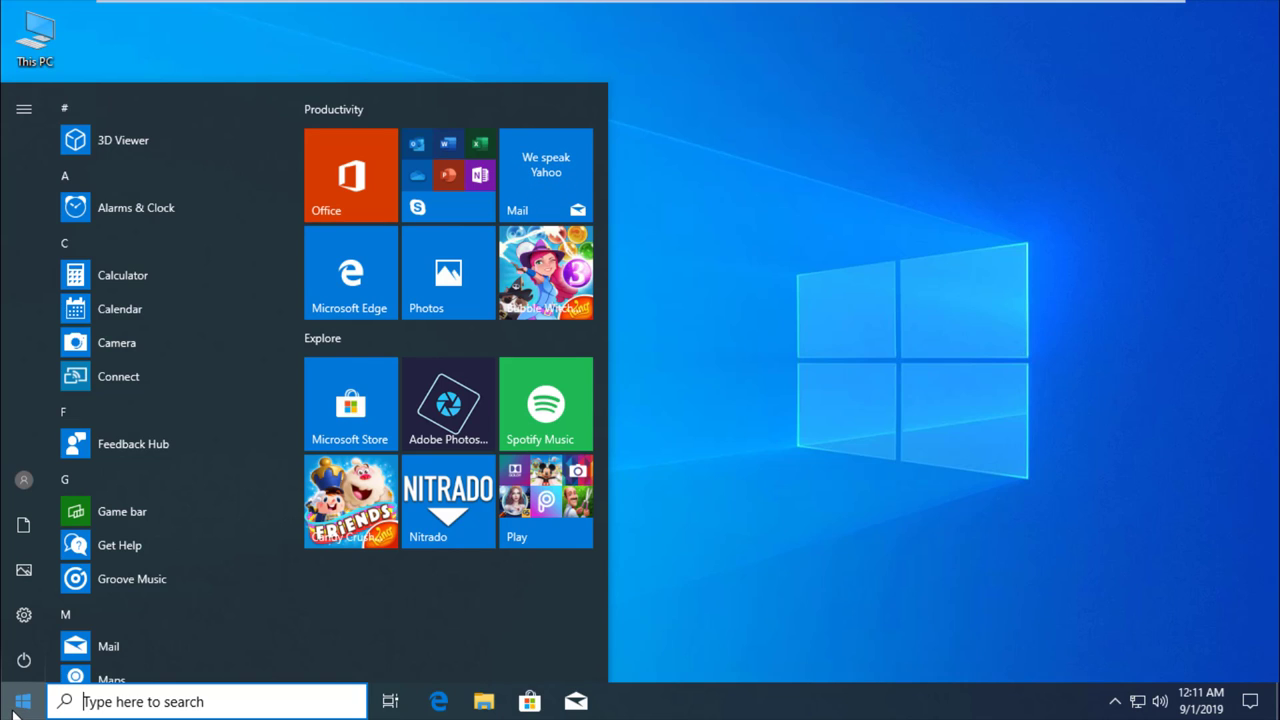
click(24, 618)
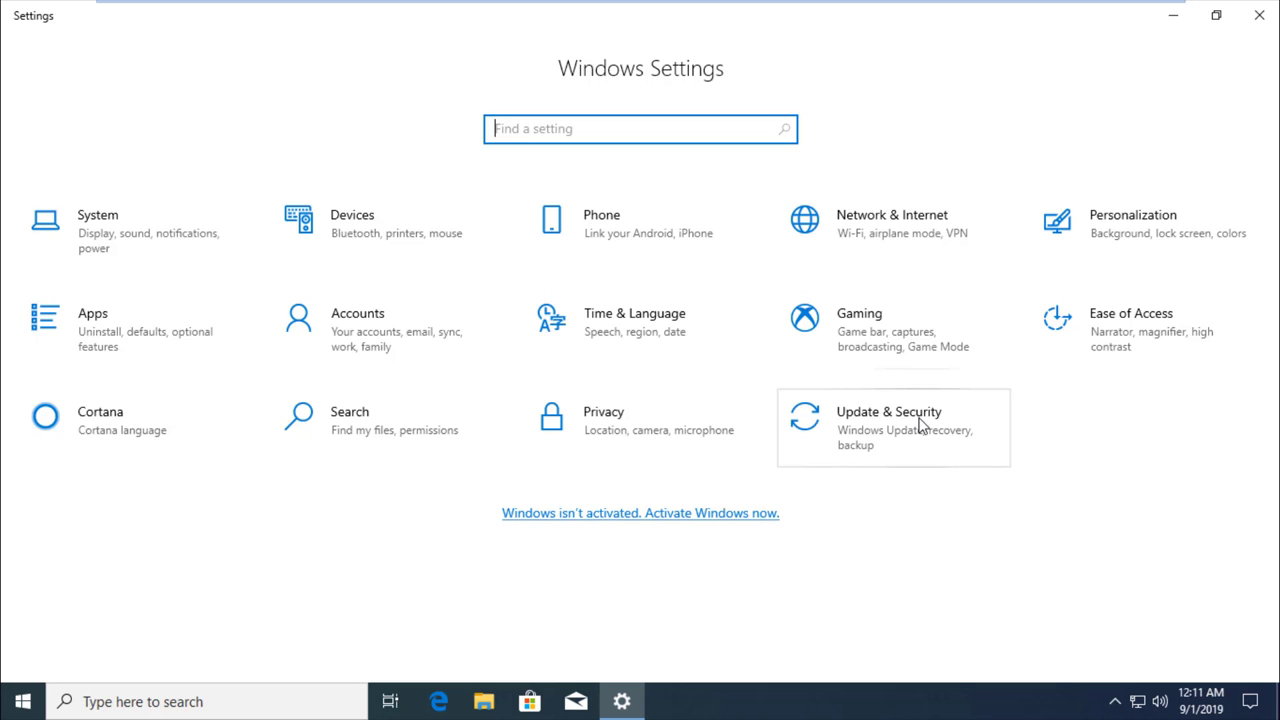
Step: Go to the Recovery page under Update & Security
click(951, 428)
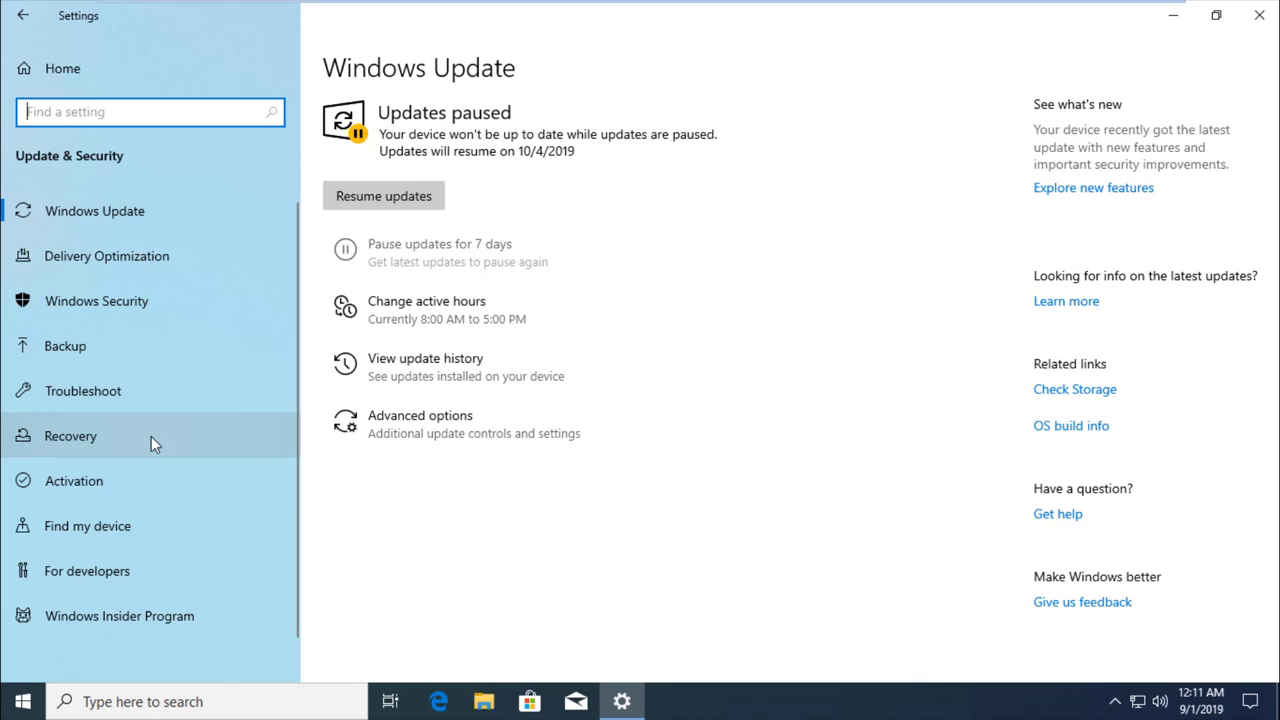
click(194, 437)
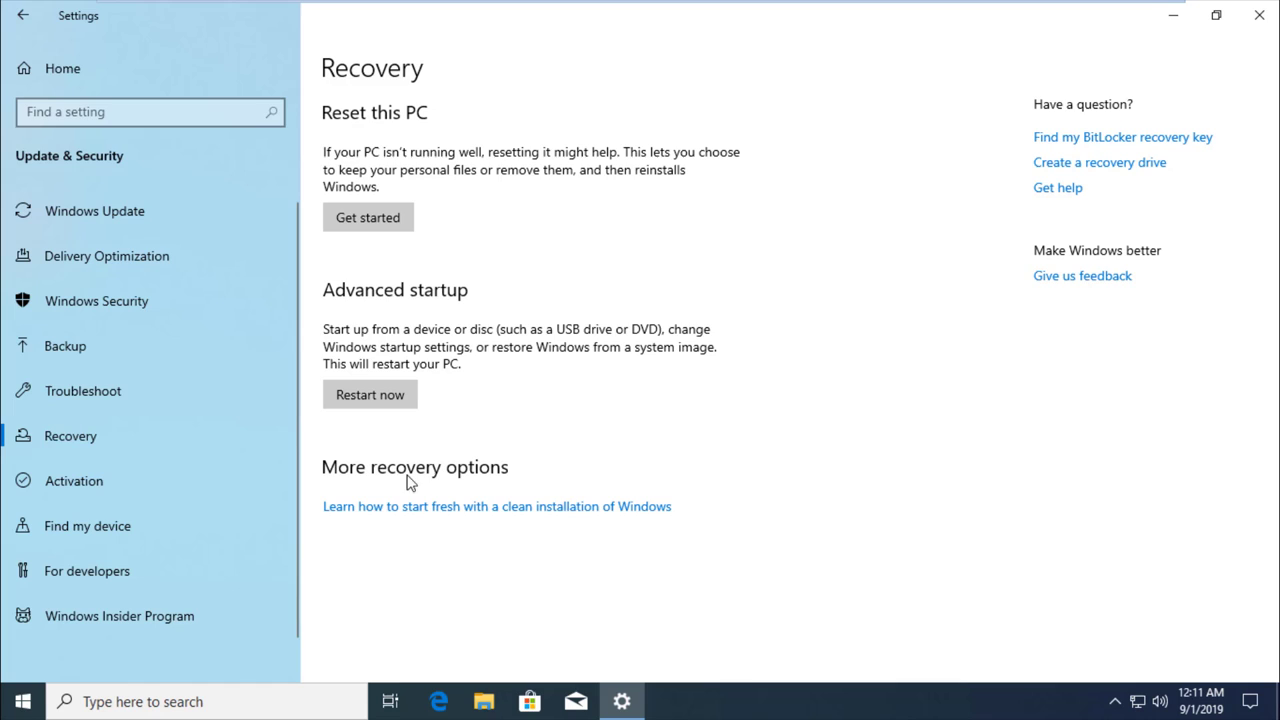
Step: Use Advanced startup's Restart now to reboot into the Choose an option screen
click(398, 397)
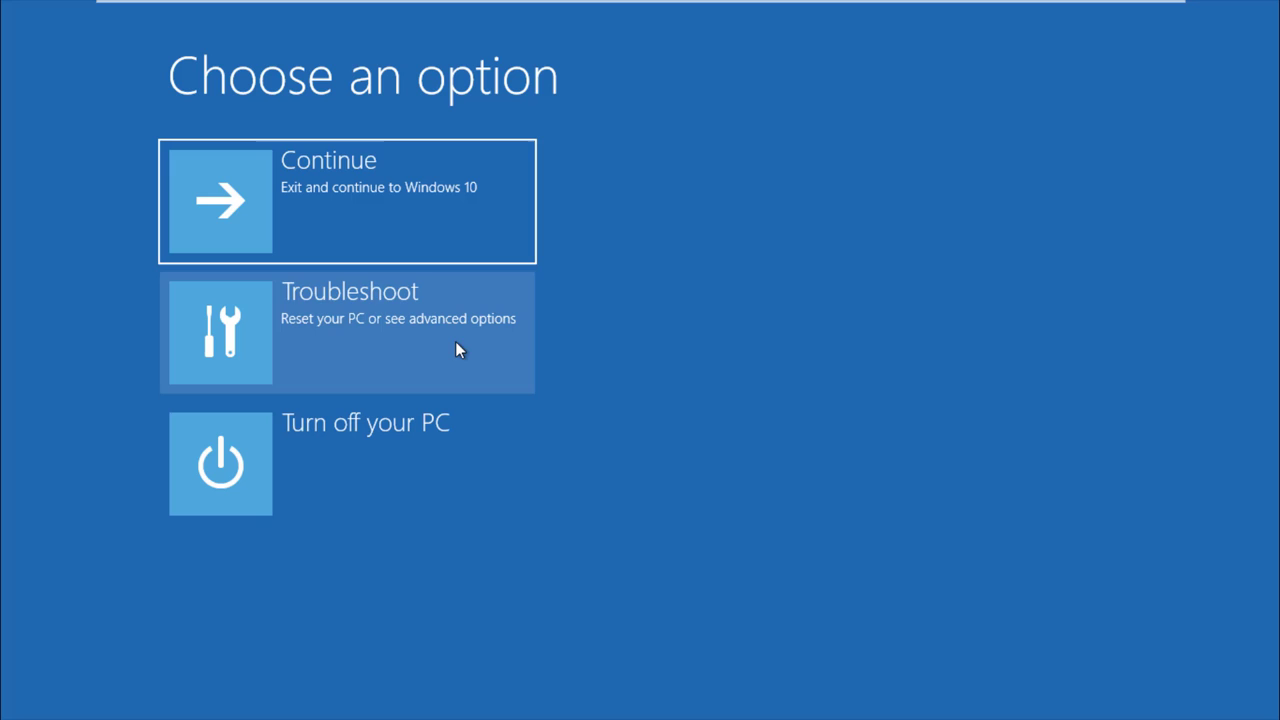
Step: Navigate to Troubleshoot, then Advanced options, to reach Startup Repair
click(490, 341)
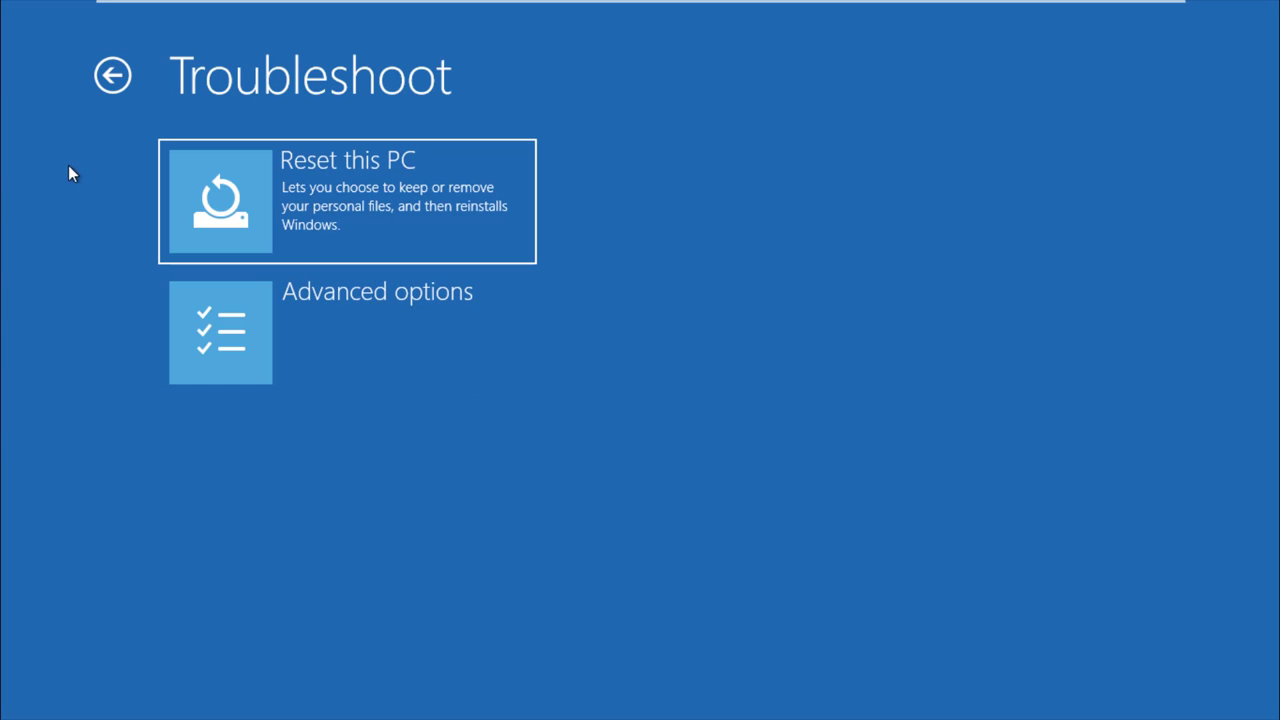
click(474, 362)
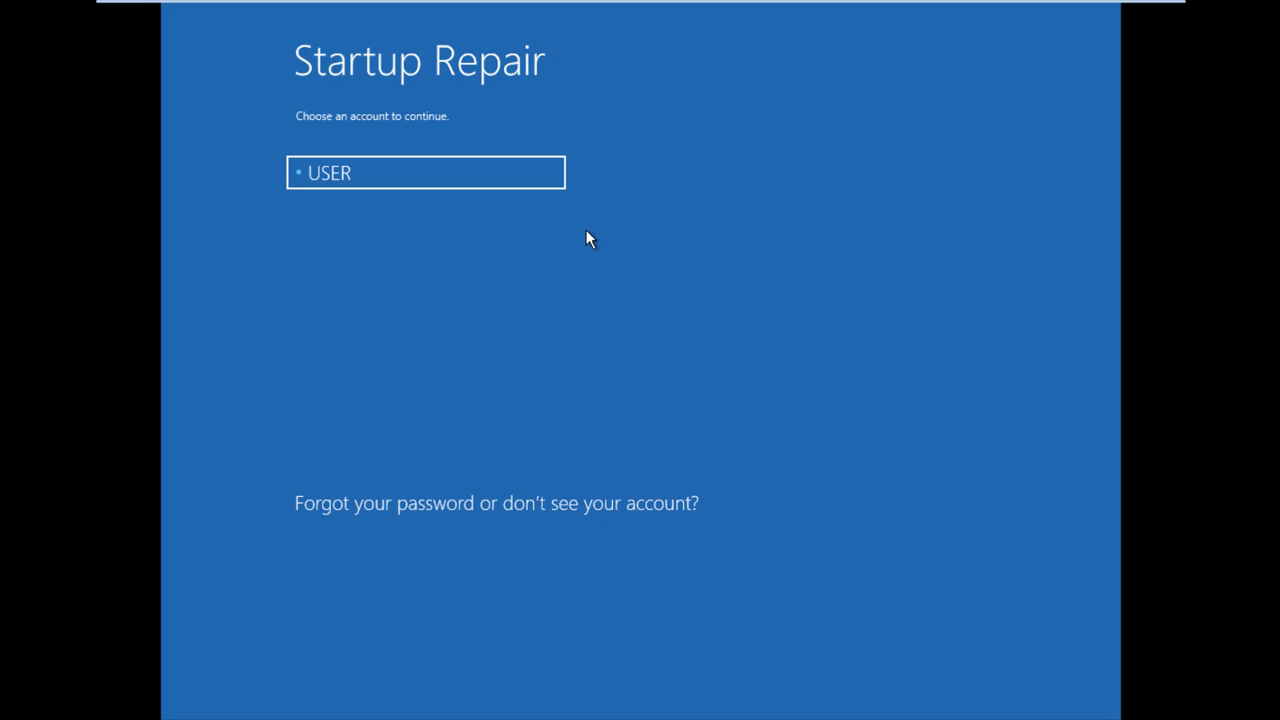
Step: Pick the user account for Startup Repair and submit at the password prompt
click(451, 175)
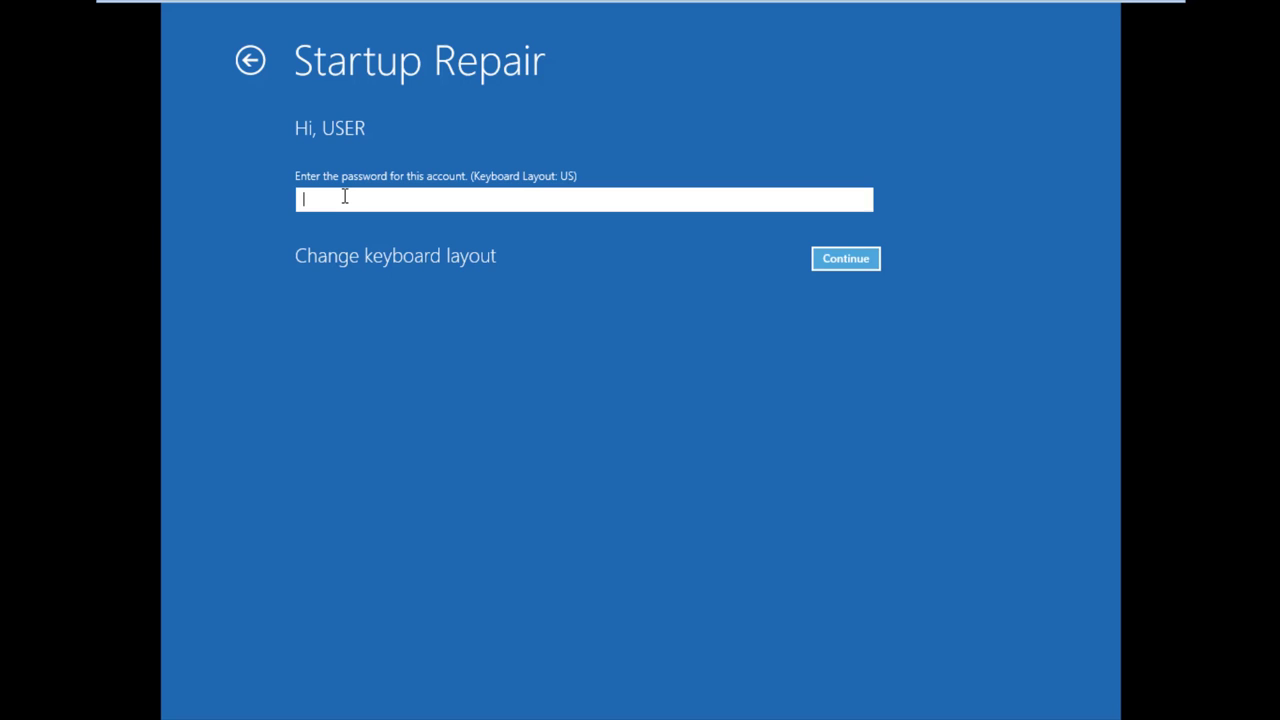
click(866, 262)
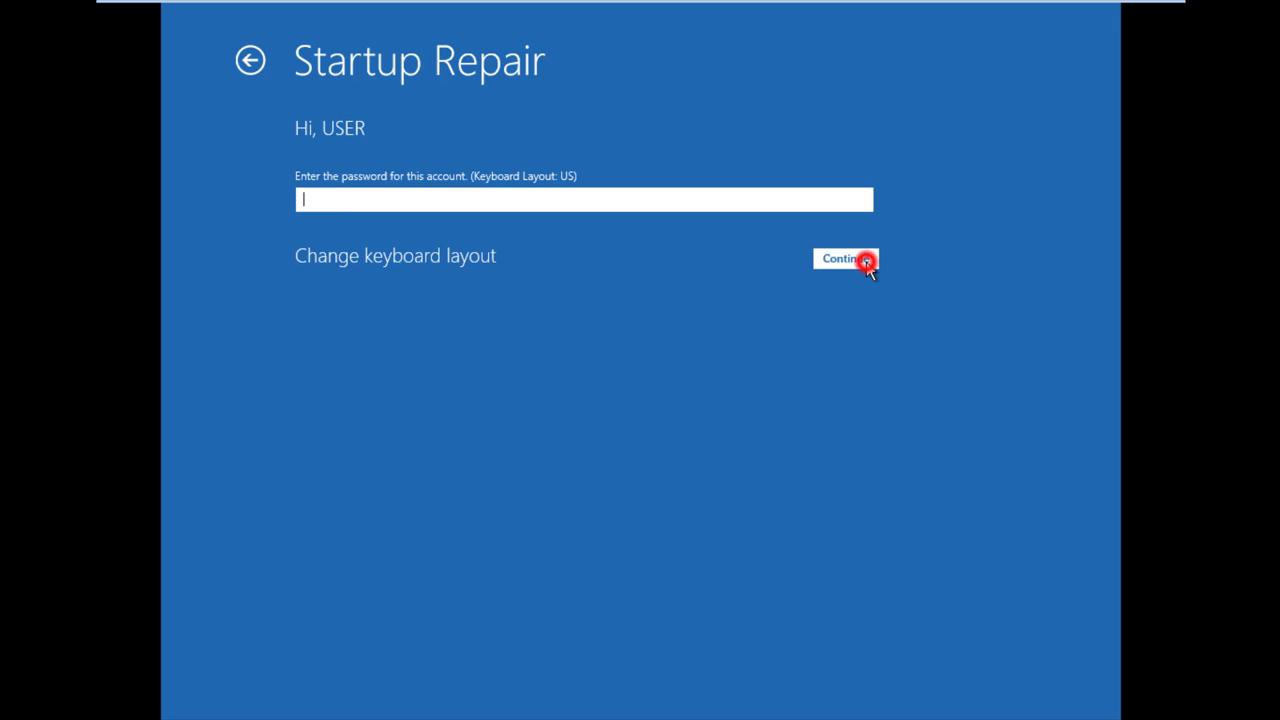